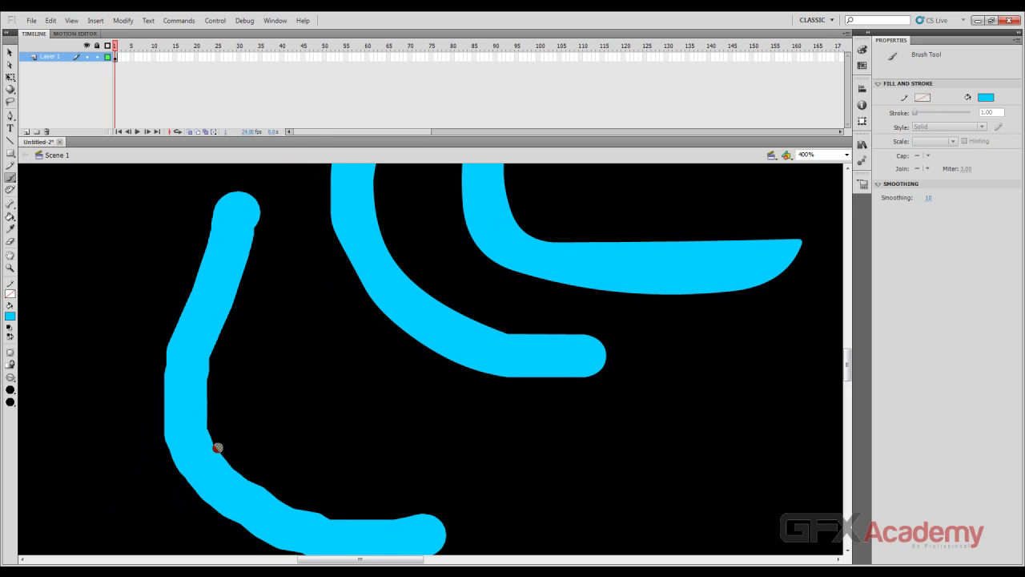
- Paint a thin wavy brush stroke between the two lower curved strokes and set the brush smoothing to 100
mouse_move(274, 321)
left_mouse_down()
mouse_move(278, 352)
mouse_move(377, 387)
mouse_move(401, 424)
mouse_move(382, 436)
mouse_move(431, 479)
mouse_move(553, 475)
left_mouse_up()
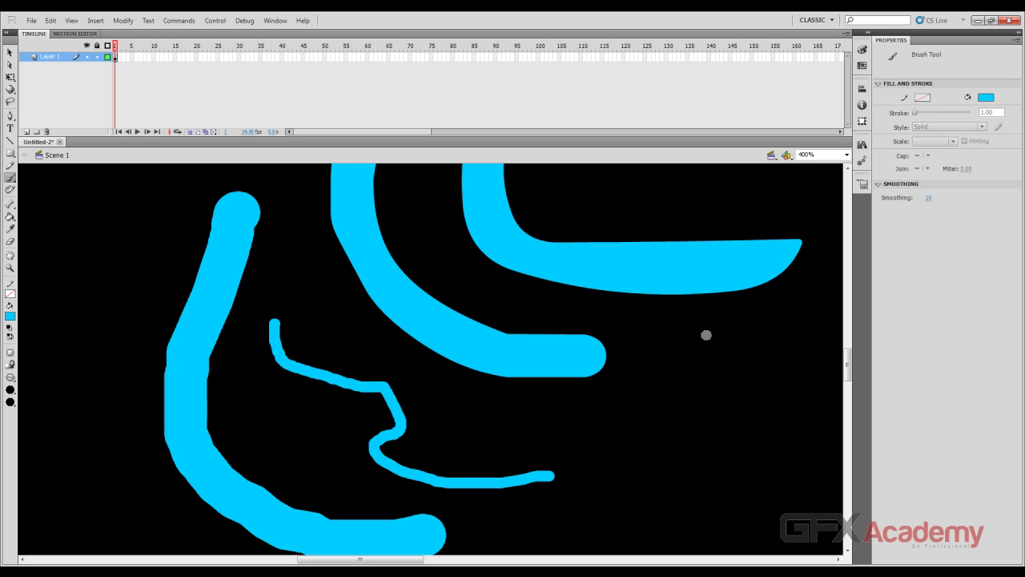
left_click(929, 197)
left_click(930, 197)
key("Return")
key("ctrl+minus")
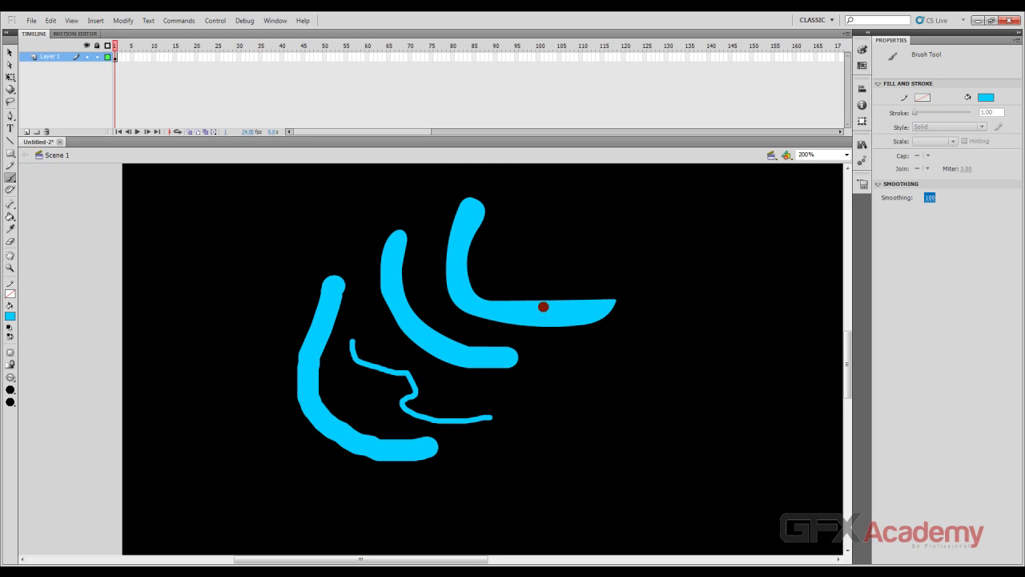
- Paint two curved test strokes, one on either side of the existing brush strokes
mouse_move(531, 194)
left_mouse_down()
mouse_move(540, 228)
mouse_move(660, 291)
left_mouse_up()
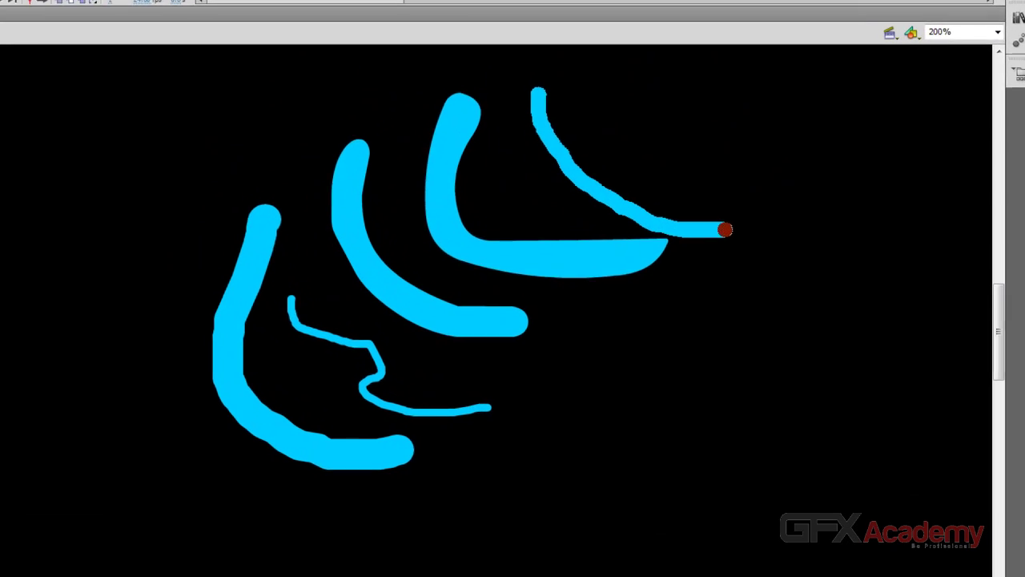
left_click_drag(725, 230, 731, 229)
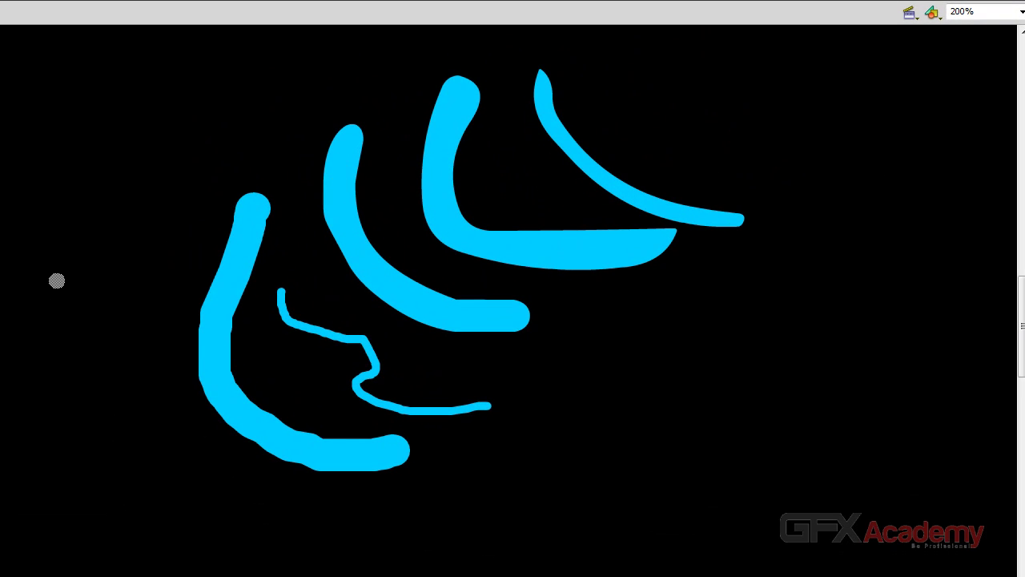
mouse_move(55, 279)
left_mouse_down()
mouse_move(50, 343)
mouse_move(64, 402)
mouse_move(107, 478)
mouse_move(167, 508)
mouse_move(231, 512)
left_mouse_up()
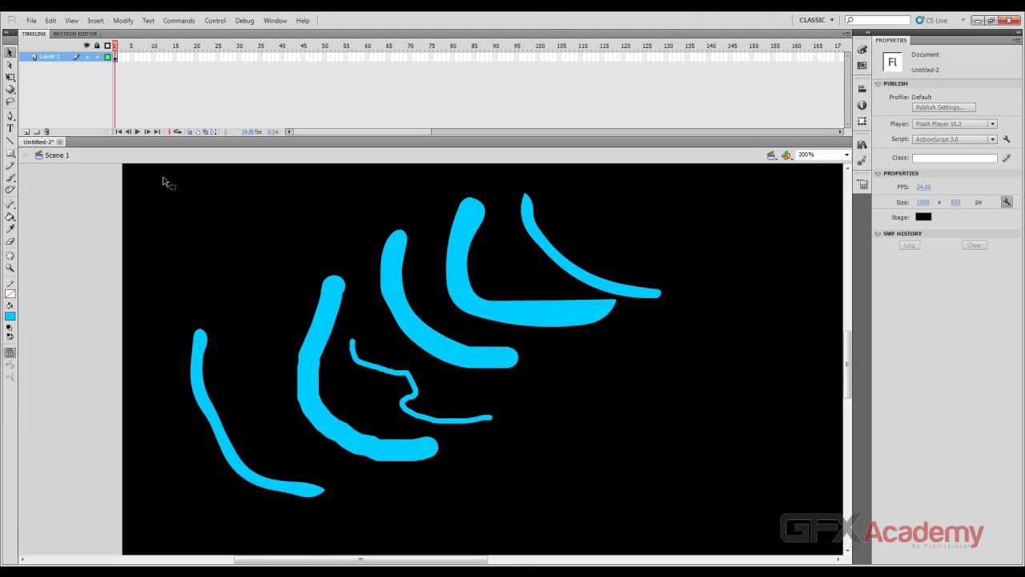
- Delete all the brush strokes from the stage
mouse_move(157, 173)
left_mouse_down()
mouse_move(193, 221)
mouse_move(694, 521)
left_mouse_up()
key("Delete")
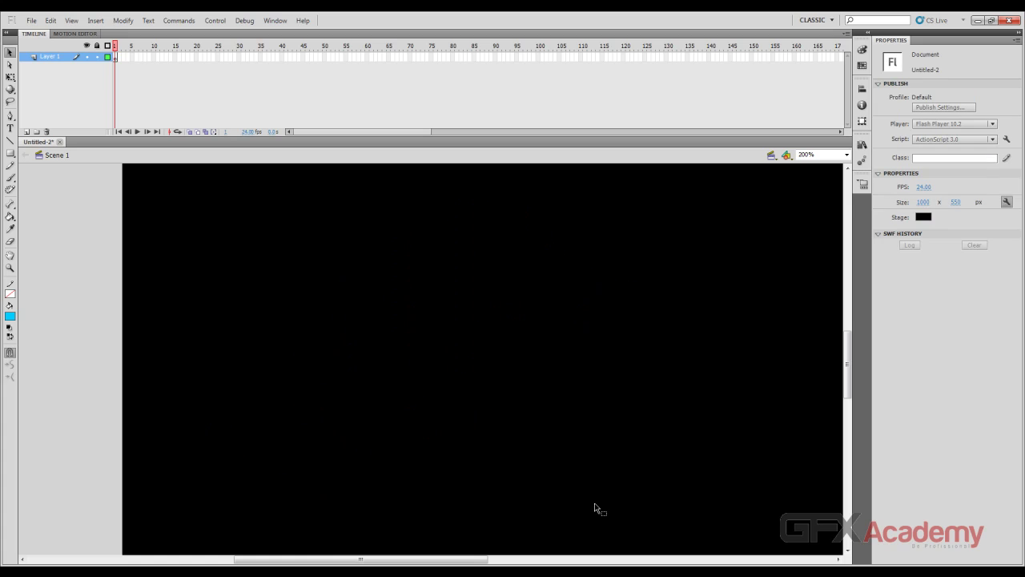
- Paint a light-blue tree with a trunk and three branches, thickening the trunk and branches with extra brush strokes
left_click_drag(490, 465, 465, 453)
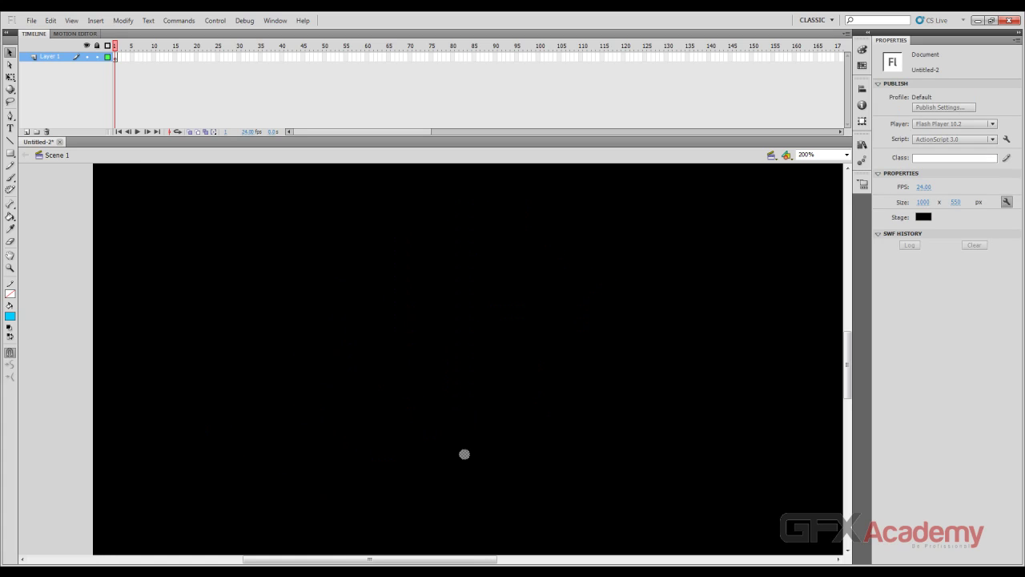
key("b")
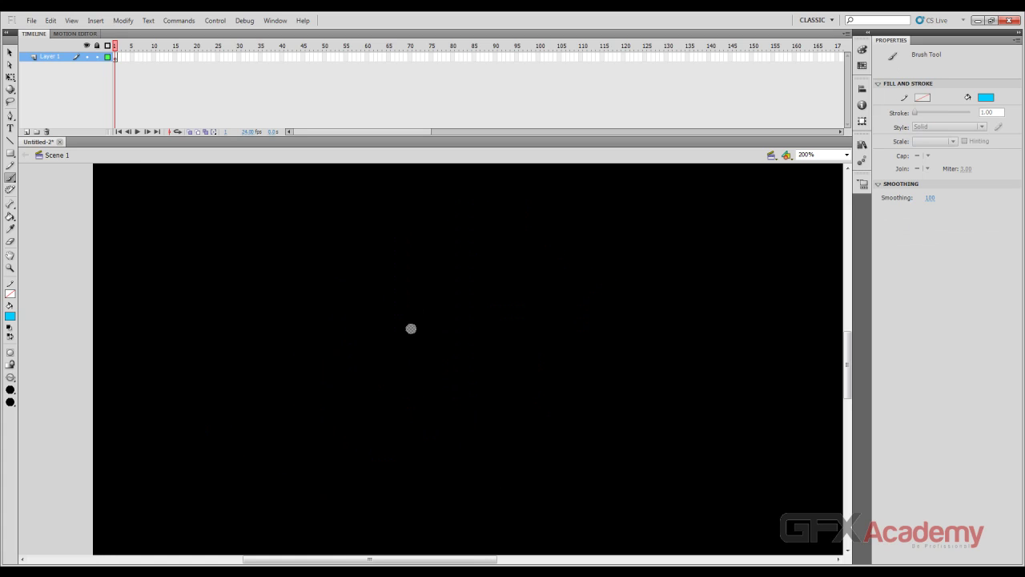
left_click_drag(411, 328, 410, 465)
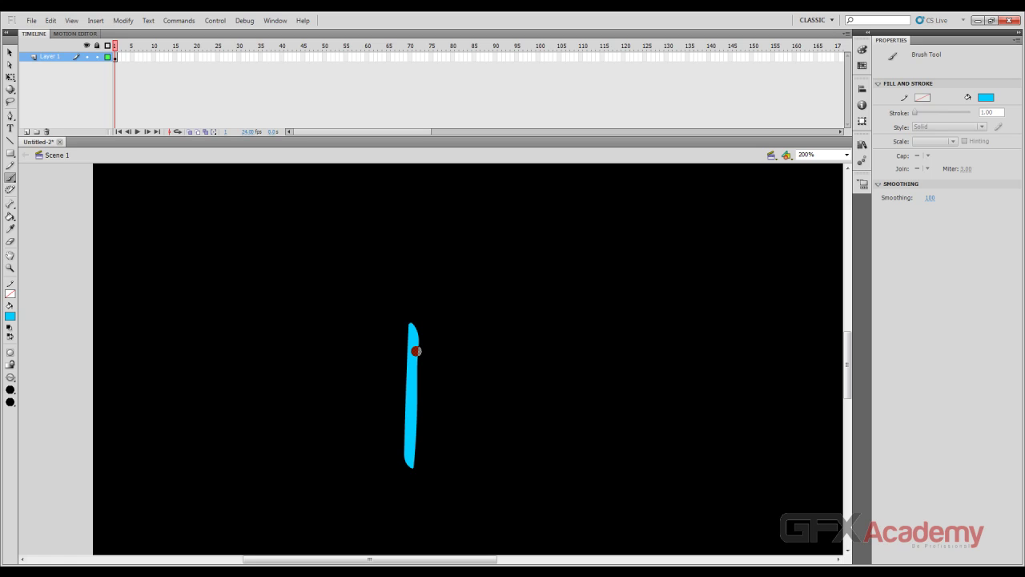
left_click_drag(414, 350, 546, 259)
mouse_move(404, 323)
left_mouse_down()
mouse_move(362, 290)
mouse_move(362, 273)
mouse_move(410, 275)
mouse_move(433, 236)
left_mouse_up()
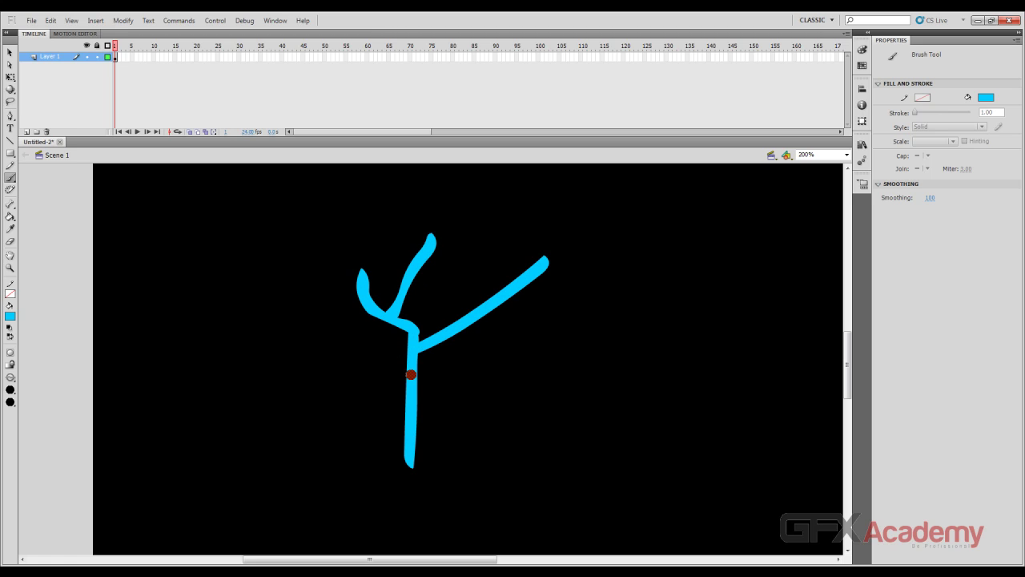
mouse_move(378, 319)
left_mouse_down()
mouse_move(405, 340)
mouse_move(385, 327)
mouse_move(408, 338)
mouse_move(406, 456)
mouse_move(404, 359)
mouse_move(364, 315)
mouse_move(360, 271)
mouse_move(375, 317)
mouse_move(403, 330)
mouse_move(406, 346)
mouse_move(515, 284)
mouse_move(541, 250)
mouse_move(415, 340)
mouse_move(529, 265)
left_mouse_up()
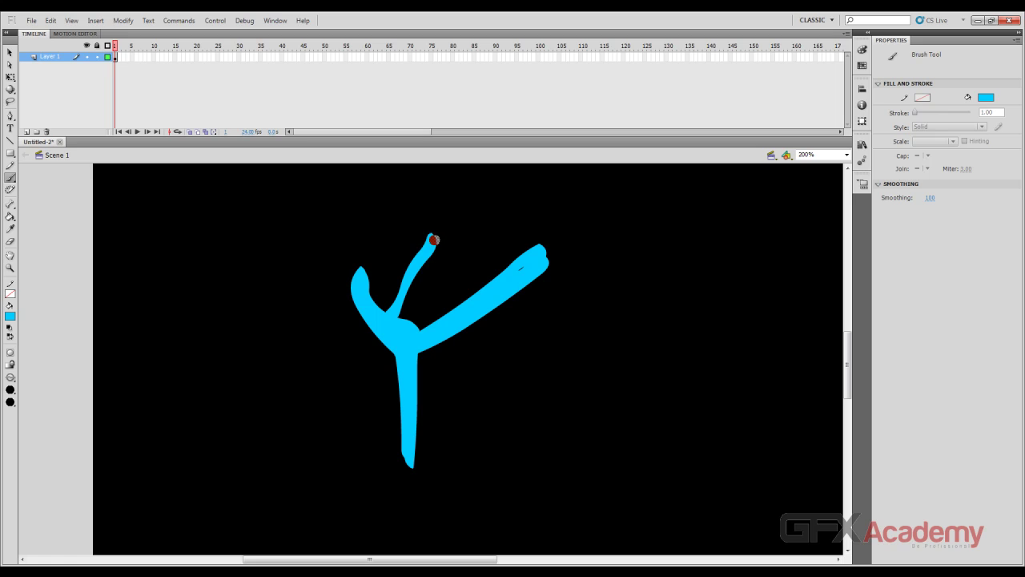
mouse_move(432, 238)
left_mouse_down()
mouse_move(396, 320)
mouse_move(426, 288)
mouse_move(433, 238)
mouse_move(406, 308)
mouse_move(424, 280)
left_mouse_up()
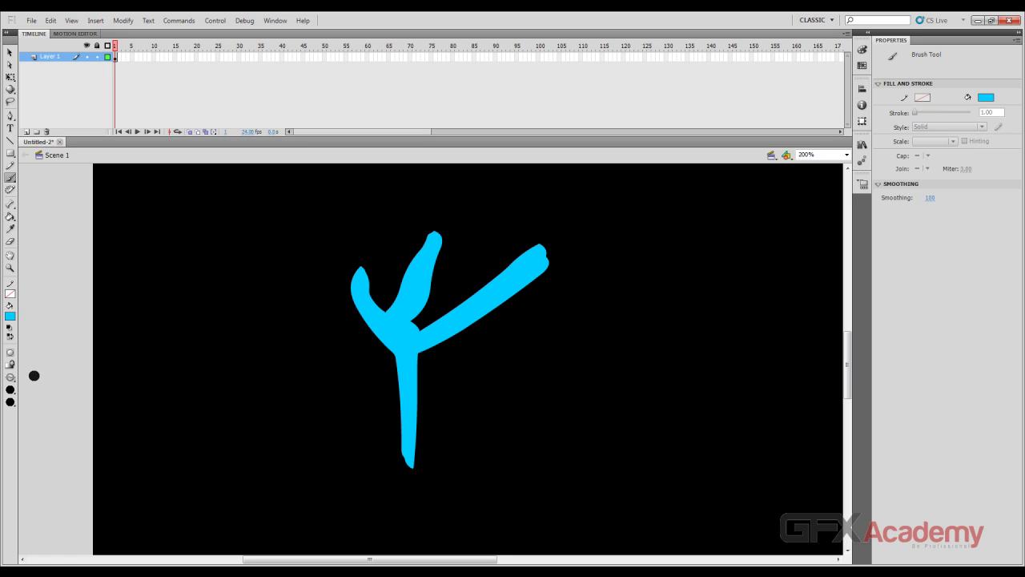
- In Paint Fills mode with a darker blue fill, paint along the left edge of the trunk and left branch
left_click(10, 377)
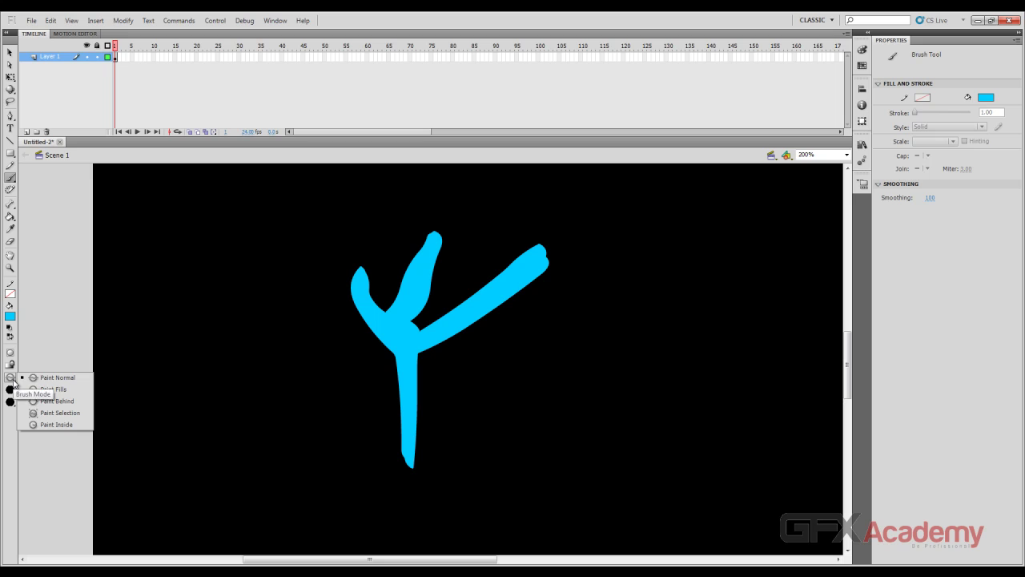
left_click(80, 391)
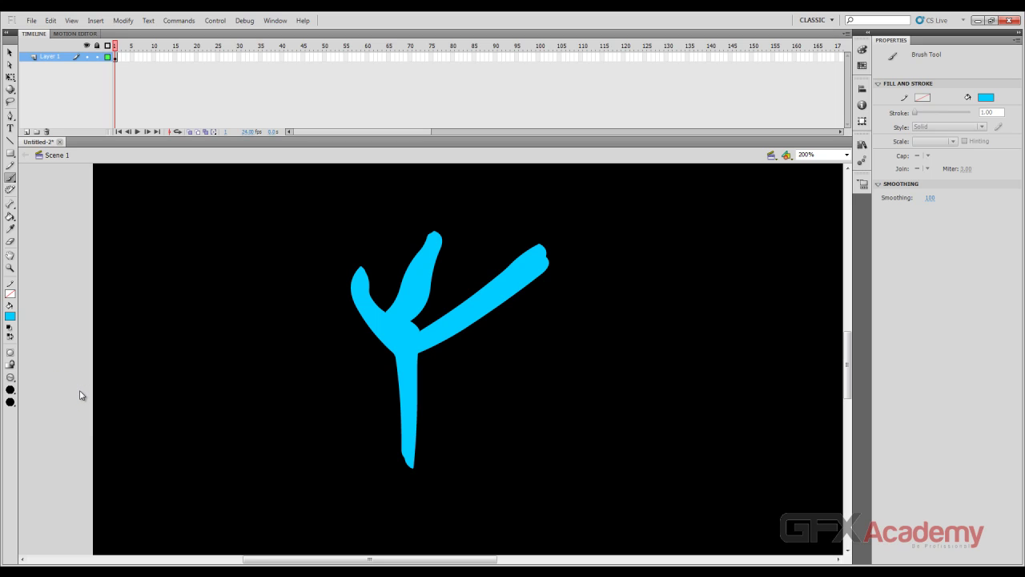
left_click(12, 313)
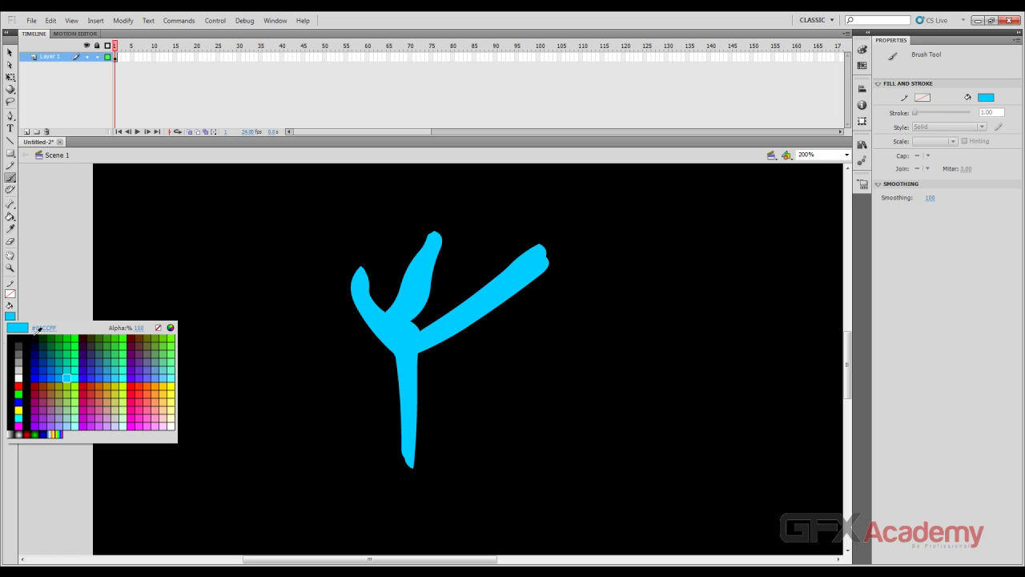
left_click(65, 373)
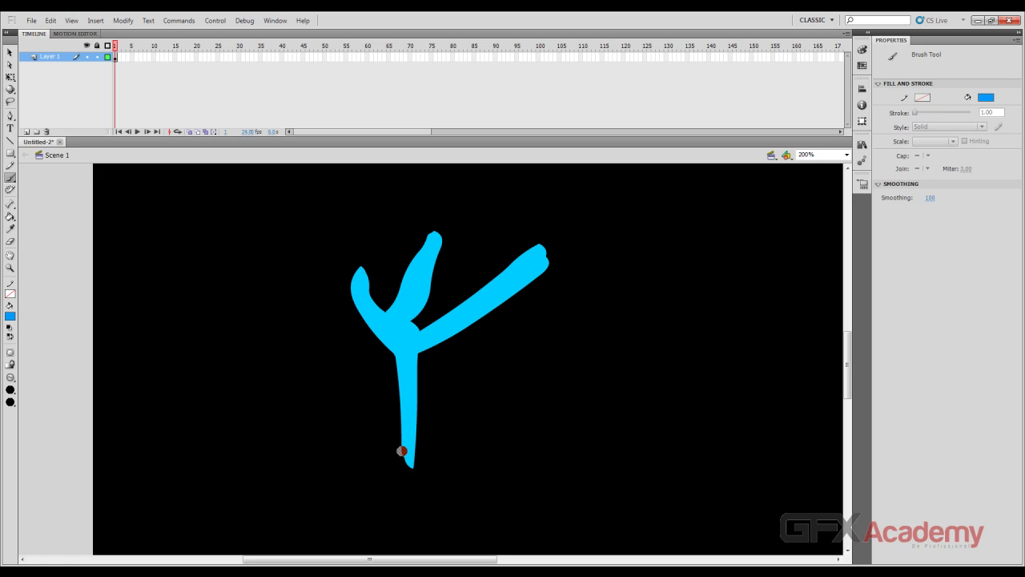
mouse_move(402, 451)
left_mouse_down()
mouse_move(396, 357)
mouse_move(355, 306)
left_mouse_up()
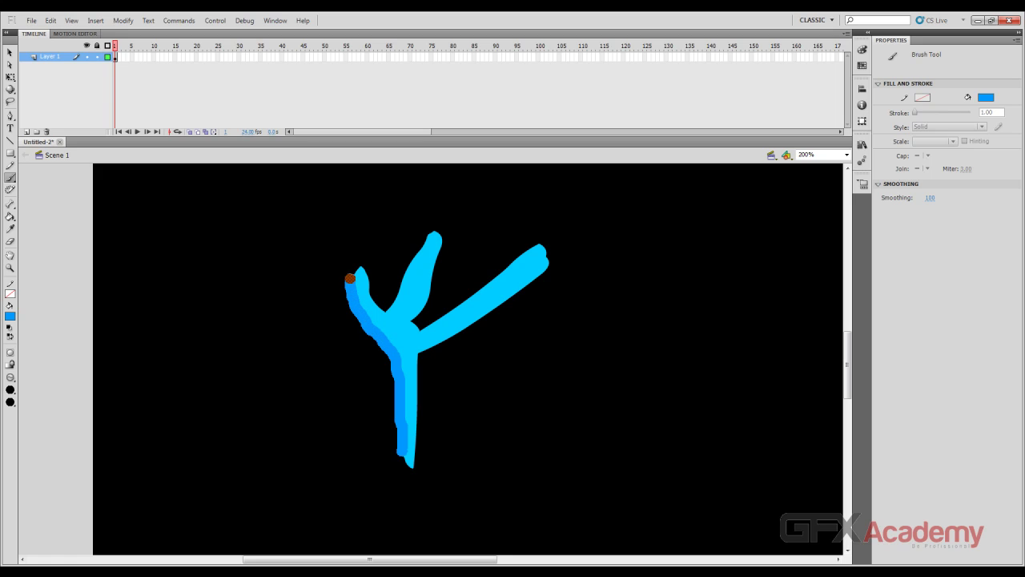
left_click_drag(356, 268, 358, 268)
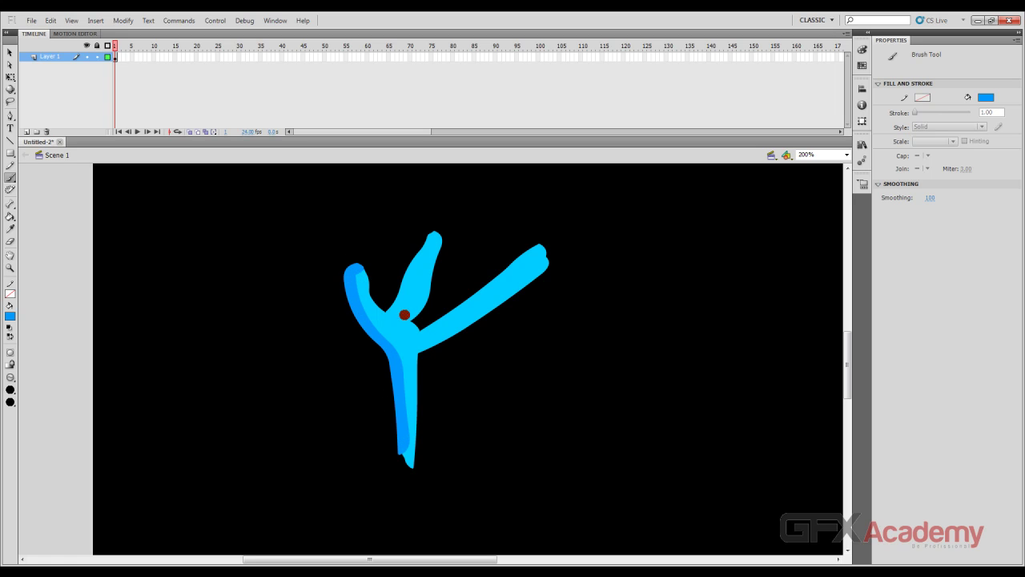
- Move the darker blue stroke away from the tree and undo the move
left_click(10, 52)
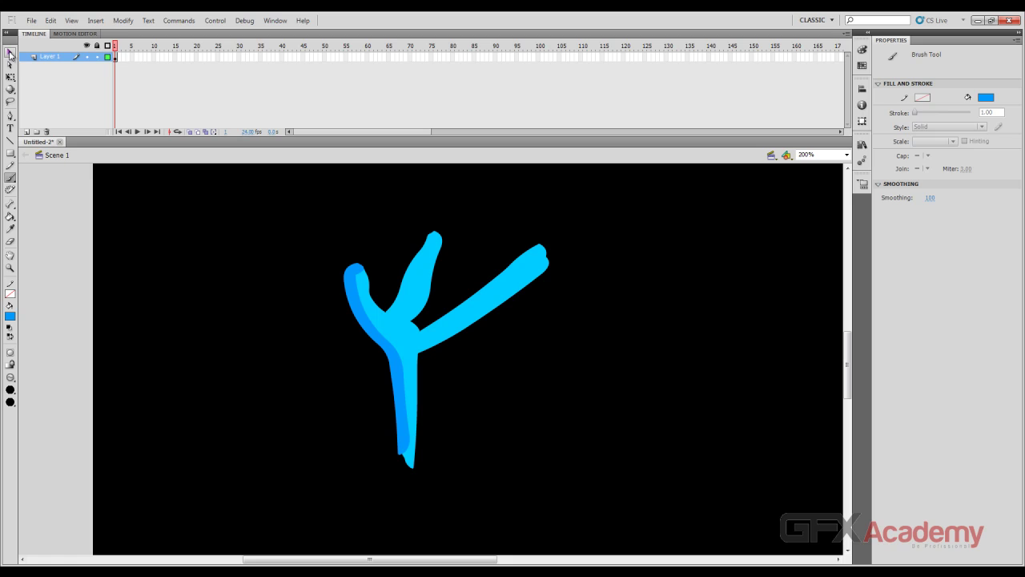
left_click(399, 374)
left_click_drag(399, 374, 359, 410)
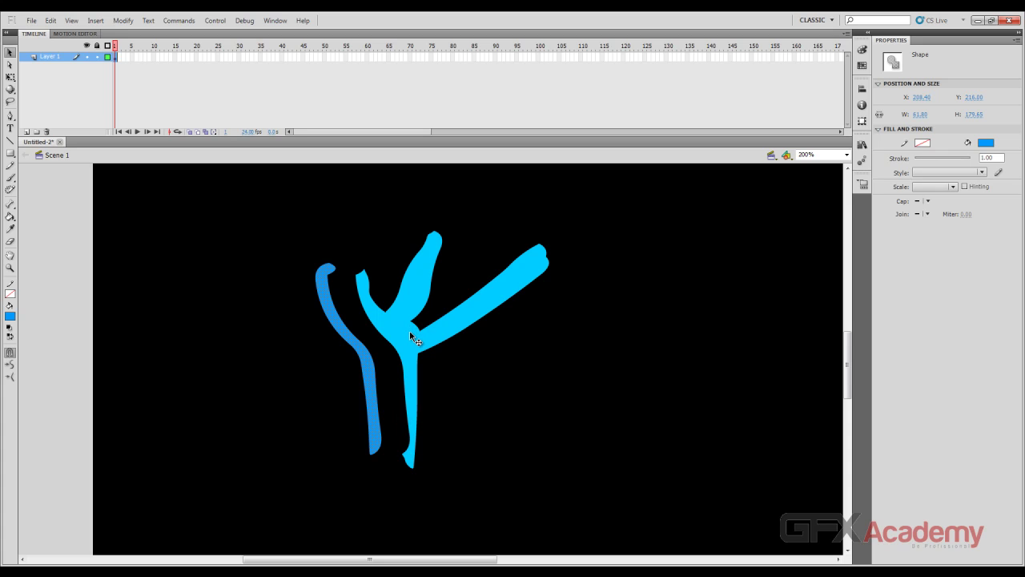
key("ctrl+z")
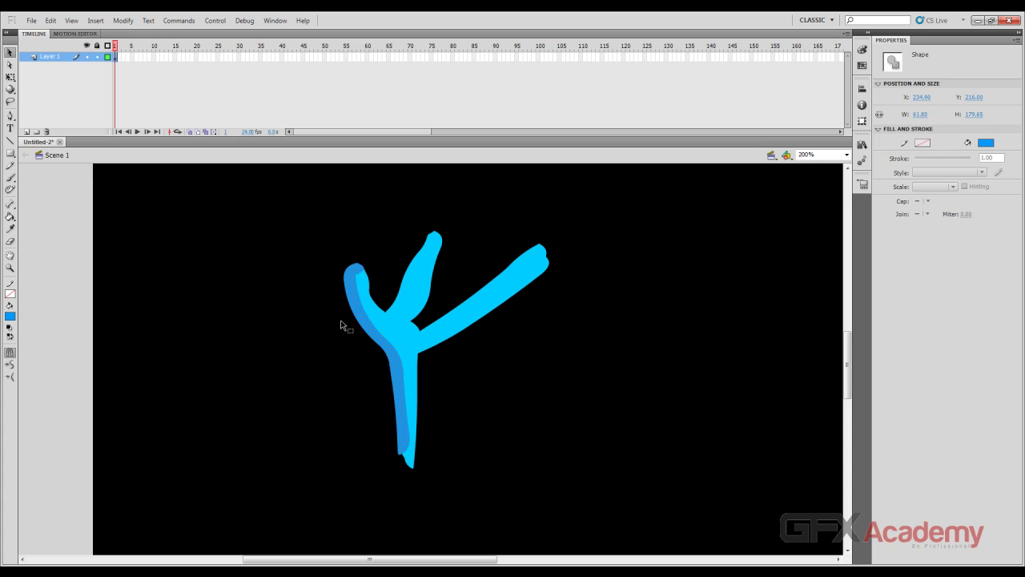
- Set the brush to Paint Behind mode and paint darker blue strokes behind the tree's trunk and branches
left_click(398, 322)
left_click(10, 177)
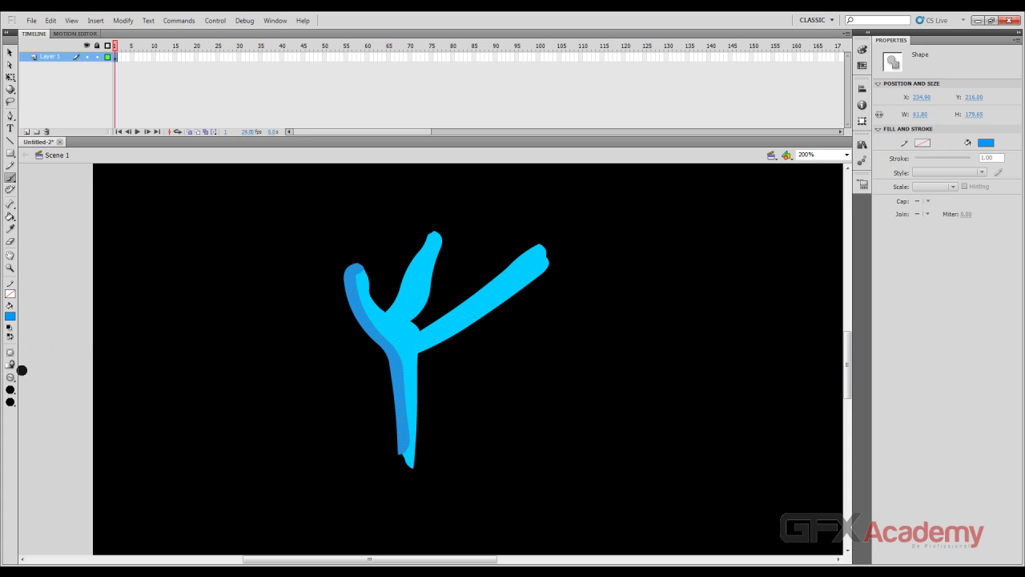
left_click(10, 378)
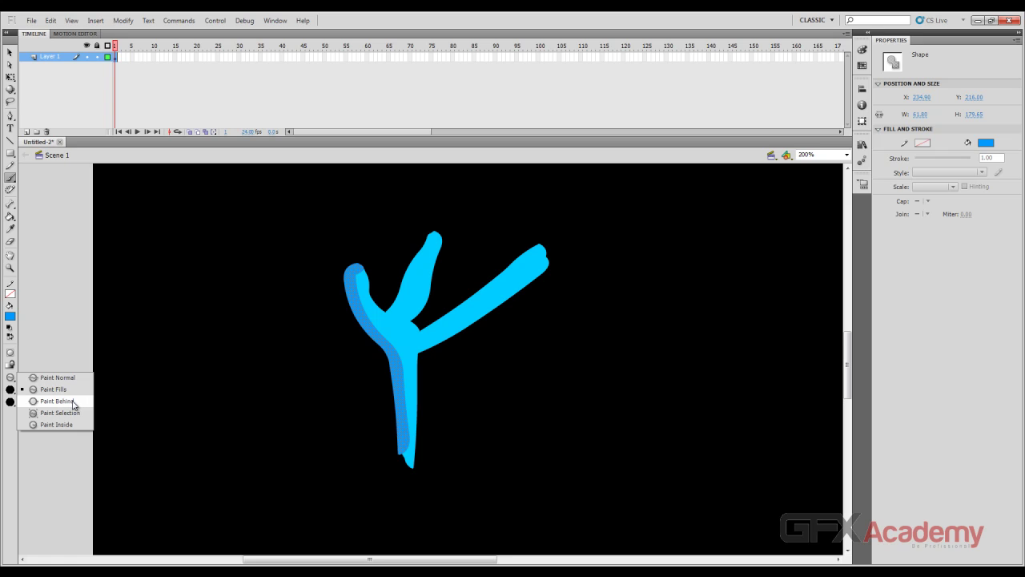
left_click(73, 401)
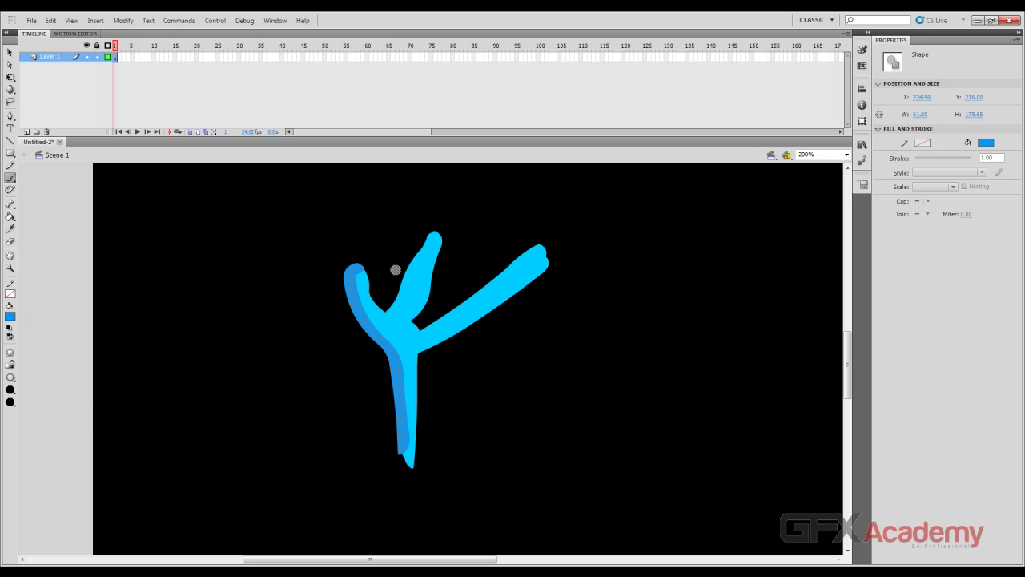
left_click_drag(396, 261, 394, 502)
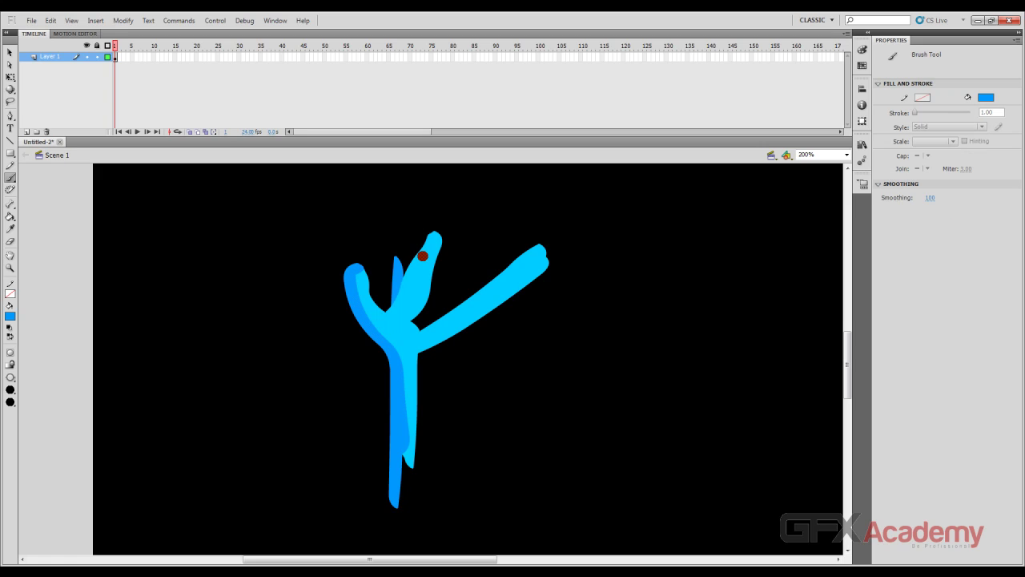
left_click_drag(278, 345, 579, 326)
mouse_move(508, 279)
left_mouse_down()
mouse_move(342, 295)
mouse_move(520, 233)
mouse_move(483, 325)
mouse_move(364, 322)
left_mouse_up()
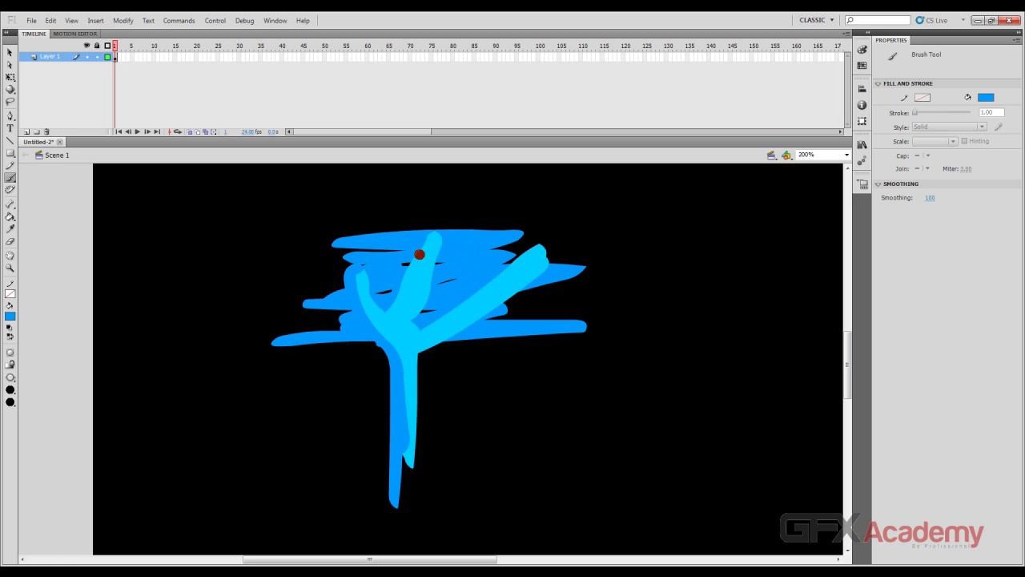
- Delete all the darker blue areas, leaving only the light-blue tree
key("v")
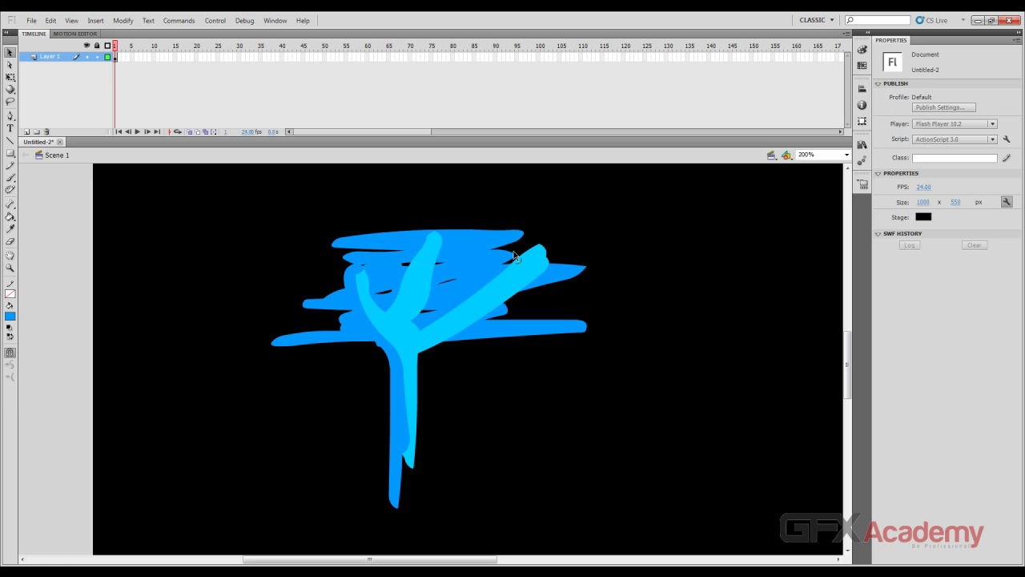
left_click(500, 255)
key("Delete")
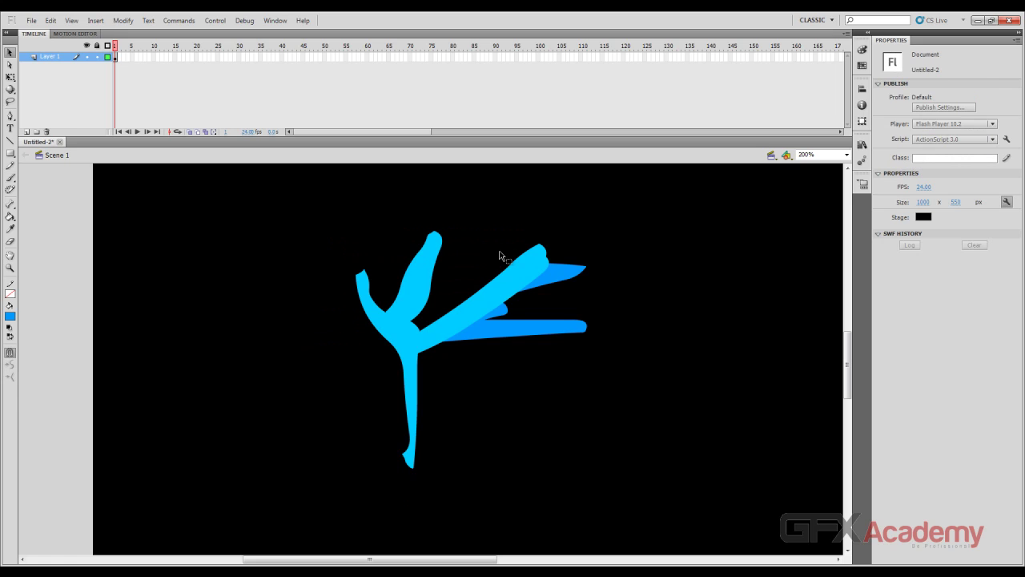
left_click(523, 328)
key("Delete")
left_click(556, 286)
key("Delete")
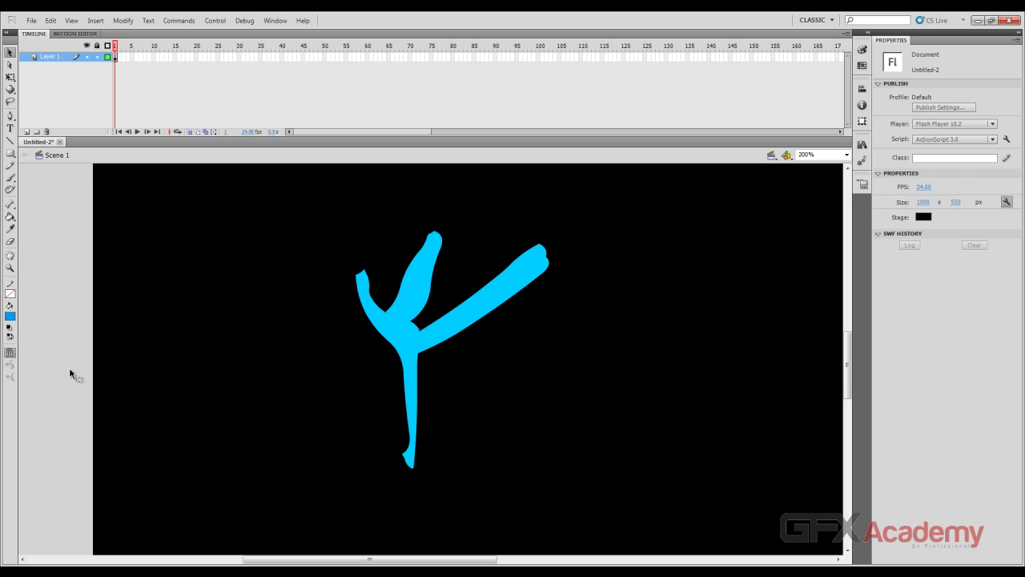
- Set the brush to Paint Selection mode and select the light-blue tree as the area to paint
key("b")
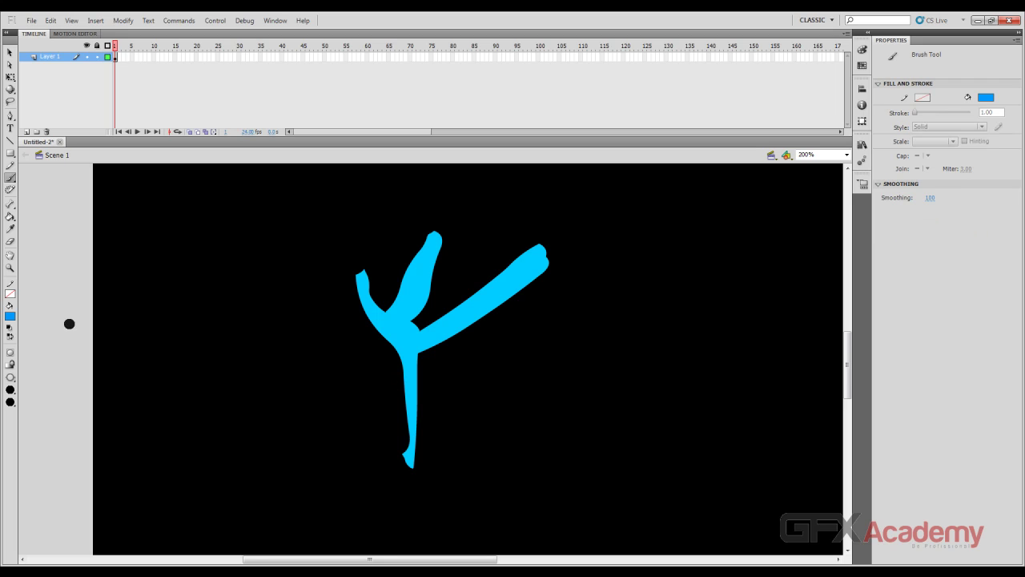
left_click(10, 377)
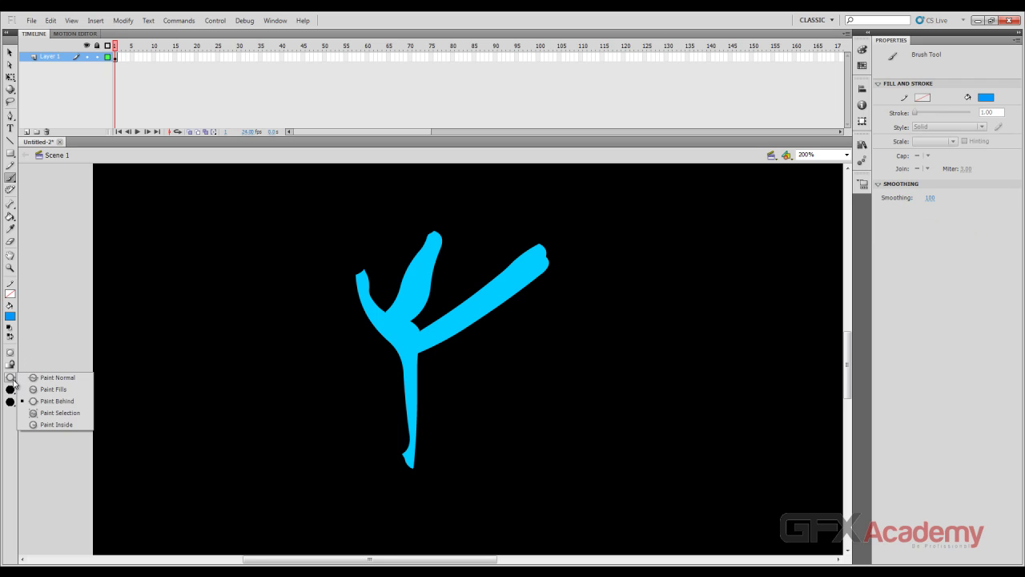
left_click(78, 414)
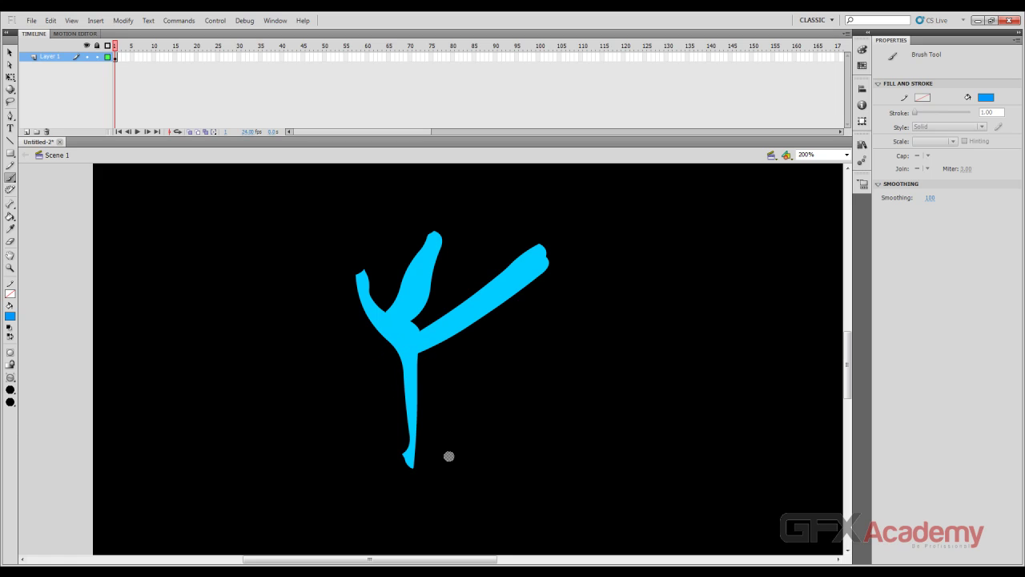
key("v")
left_click(409, 339)
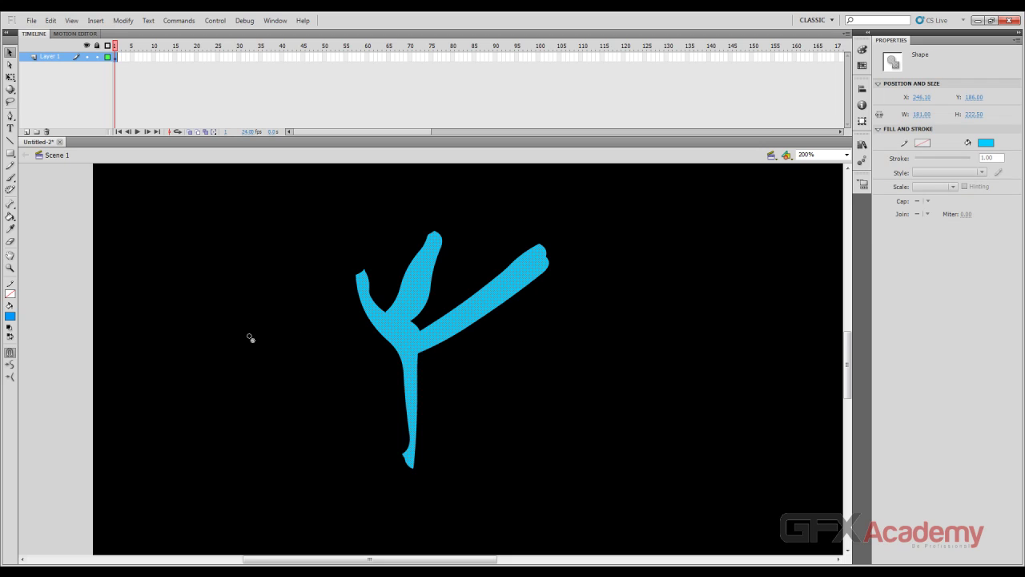
key("b")
left_click(11, 378)
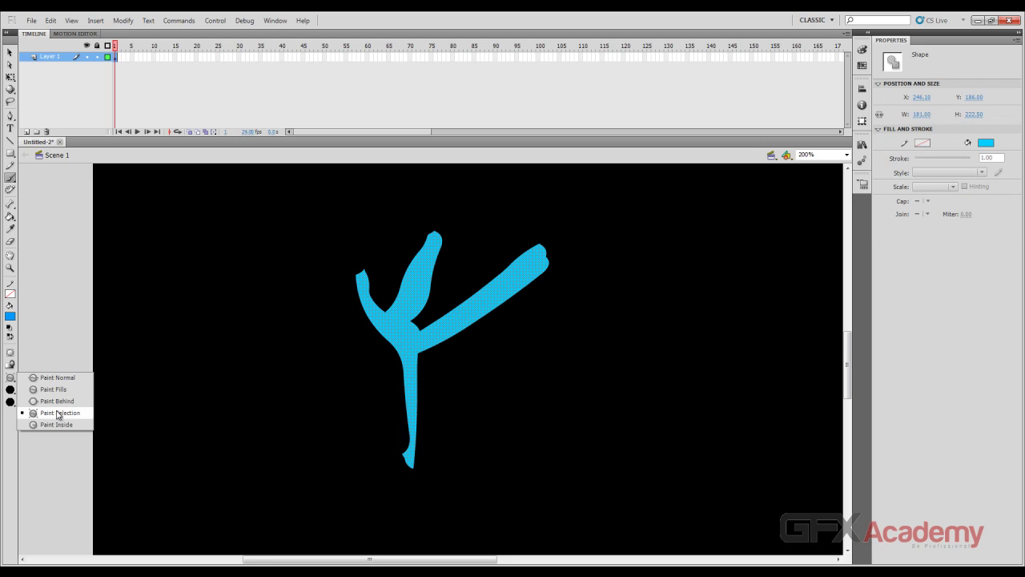
left_click(65, 414)
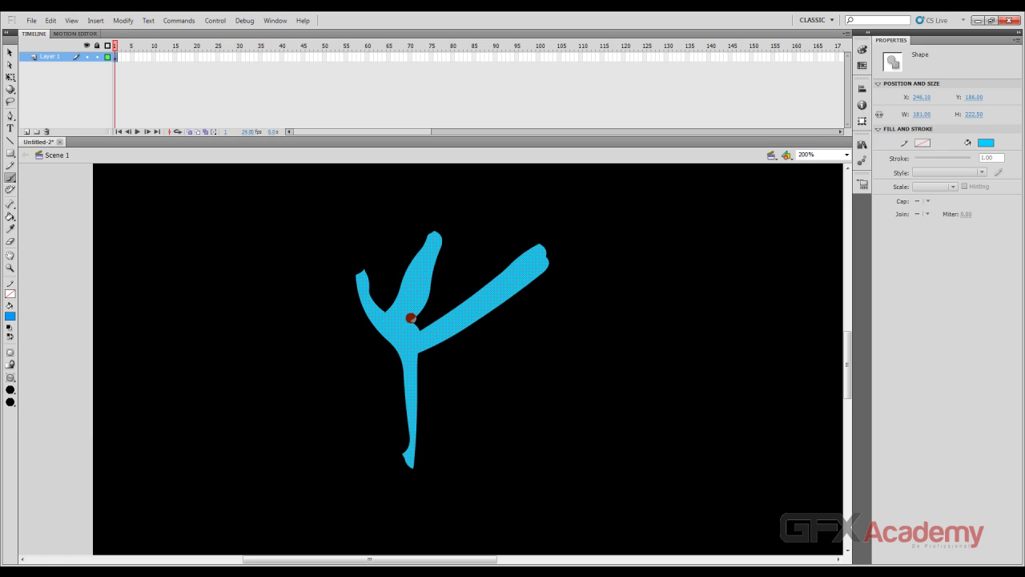
- Paint darker blue shading within the selected tree, along the edges of the left, middle and right branches
left_click_drag(411, 318, 441, 235)
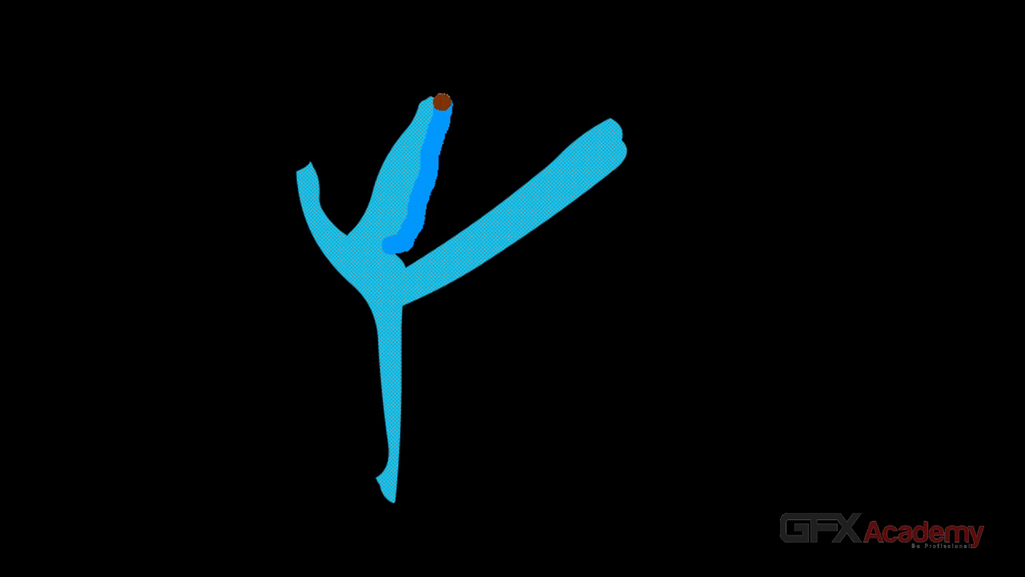
mouse_move(443, 102)
left_mouse_down()
mouse_move(412, 108)
mouse_move(360, 217)
mouse_move(336, 223)
mouse_move(297, 169)
mouse_move(315, 159)
left_mouse_up()
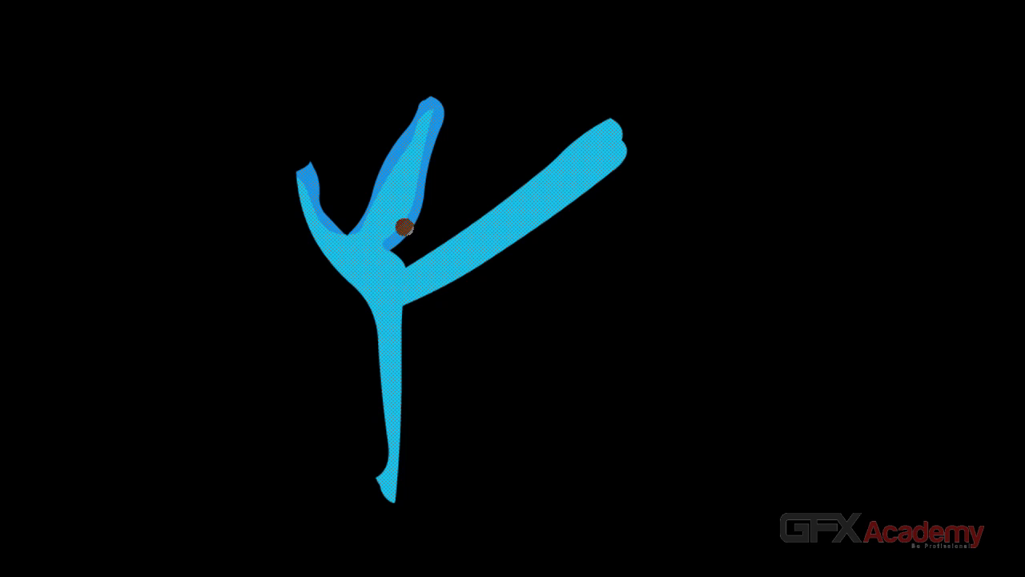
mouse_move(404, 266)
left_mouse_down()
mouse_move(589, 134)
mouse_move(435, 228)
mouse_move(601, 109)
mouse_move(438, 211)
mouse_move(553, 97)
mouse_move(483, 133)
mouse_move(539, 106)
mouse_move(518, 146)
mouse_move(575, 68)
mouse_move(668, 92)
mouse_move(690, 244)
mouse_move(522, 327)
left_mouse_up()
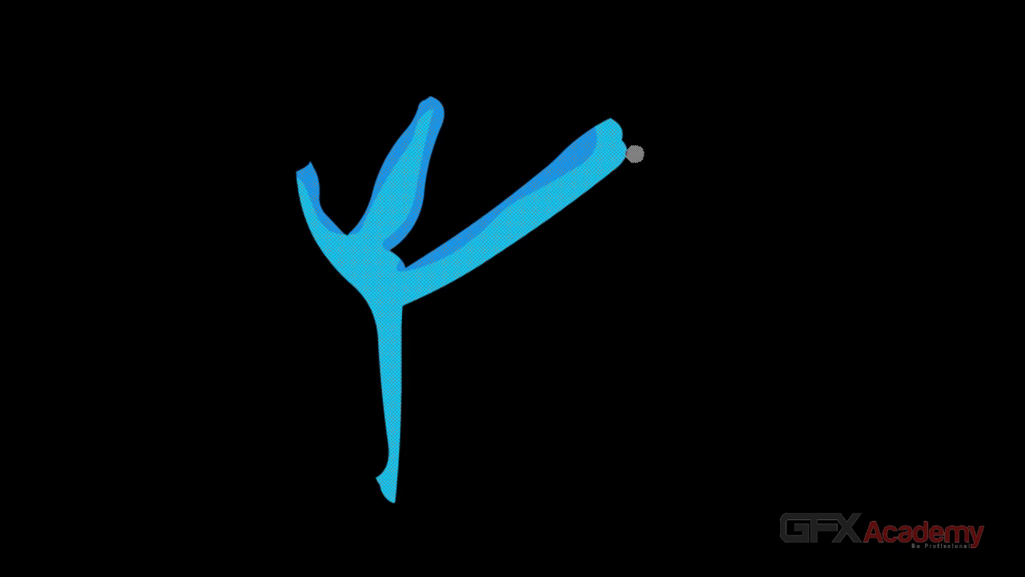
mouse_move(637, 160)
left_mouse_down()
mouse_move(532, 237)
mouse_move(409, 297)
mouse_move(553, 353)
mouse_move(680, 350)
left_mouse_up()
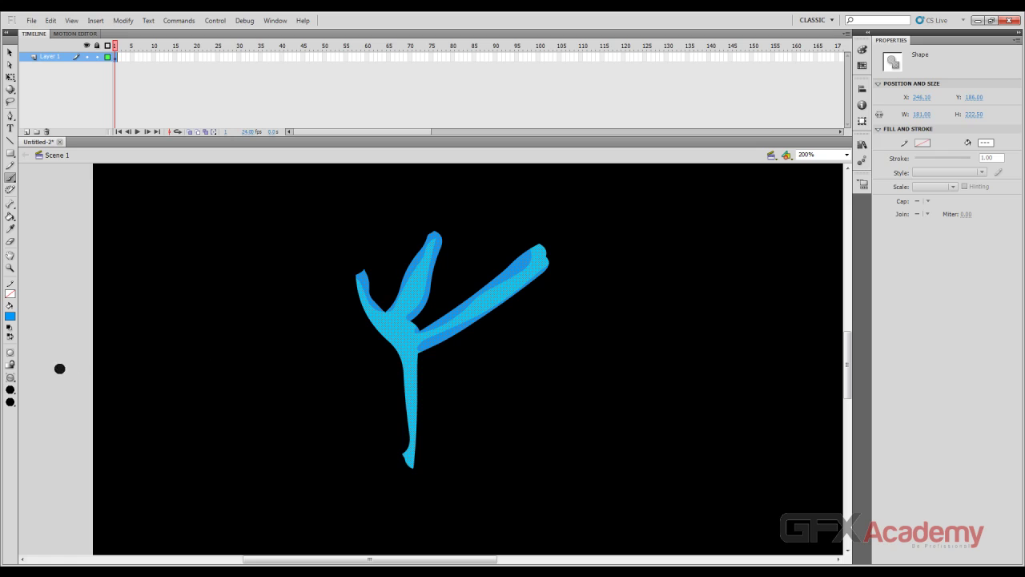
- Set the brush to Paint Inside mode and paint darker blue strokes across the trunk, the left branch and the middle branch
left_click(10, 377)
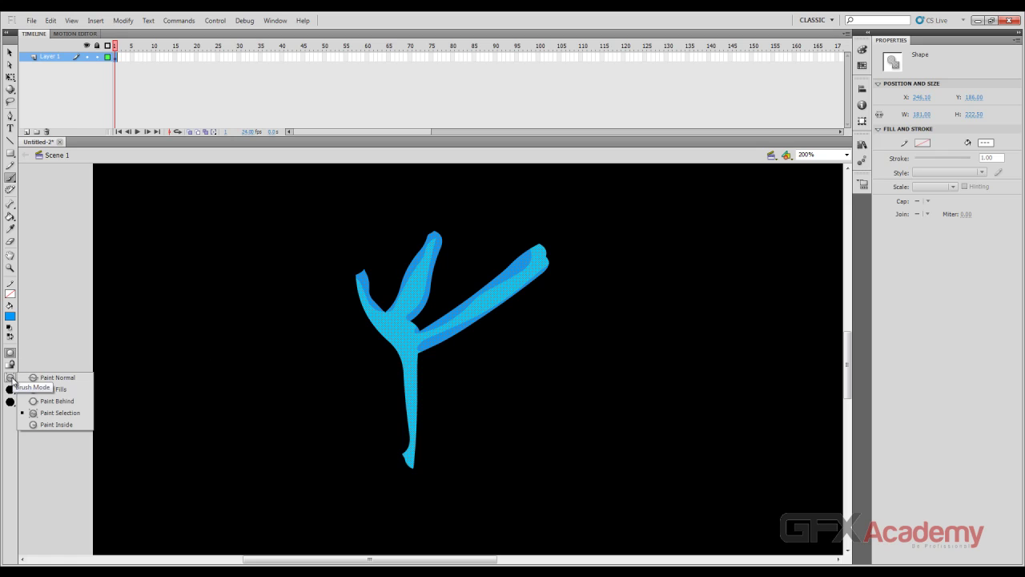
left_click(80, 424)
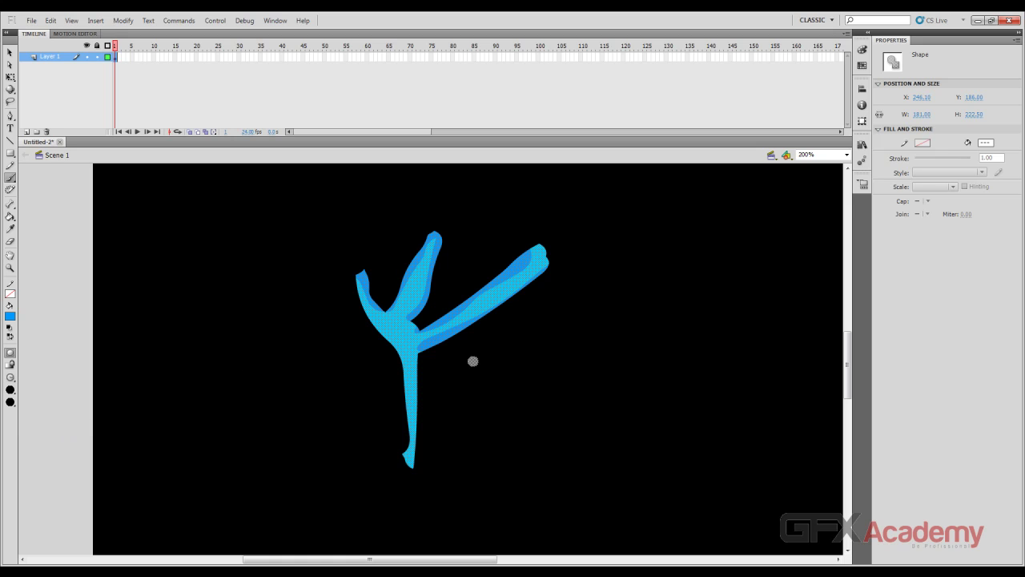
left_click_drag(497, 375, 272, 394)
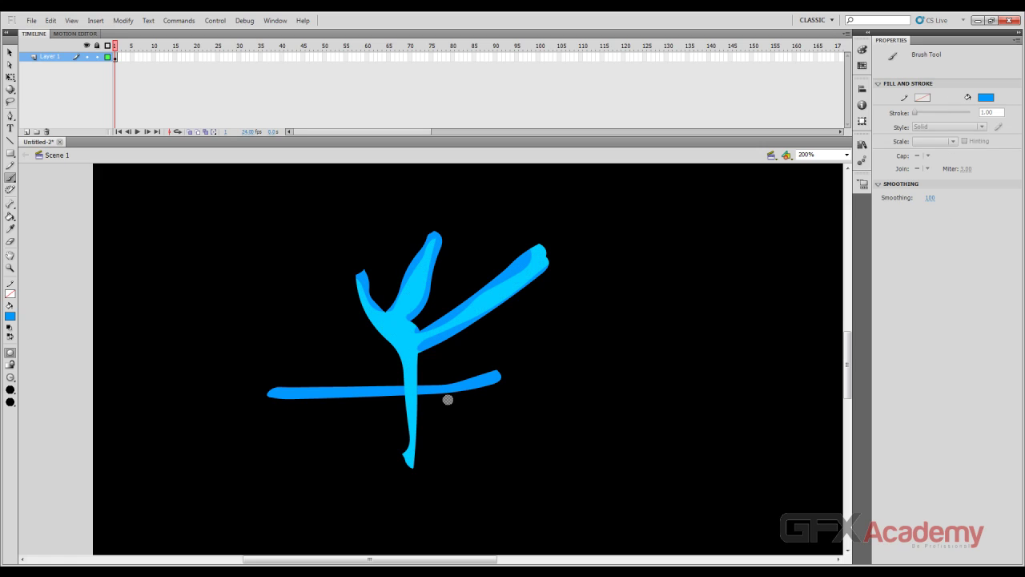
mouse_move(440, 365)
left_mouse_down()
mouse_move(352, 312)
mouse_move(400, 356)
mouse_move(328, 351)
left_mouse_up()
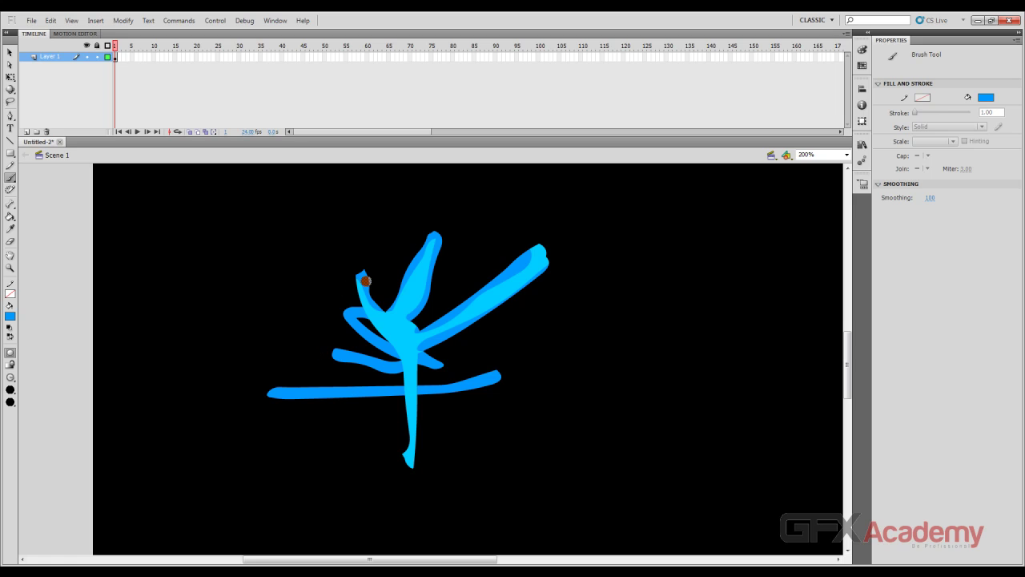
mouse_move(366, 280)
left_mouse_down()
mouse_move(389, 324)
mouse_move(463, 257)
mouse_move(479, 199)
left_mouse_up()
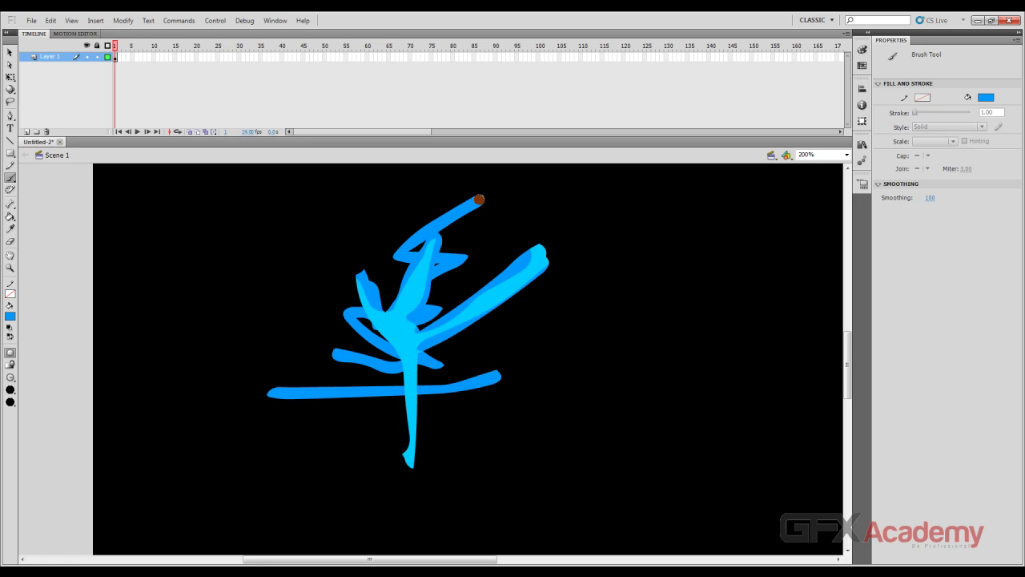
left_click(10, 376)
left_click(13, 379)
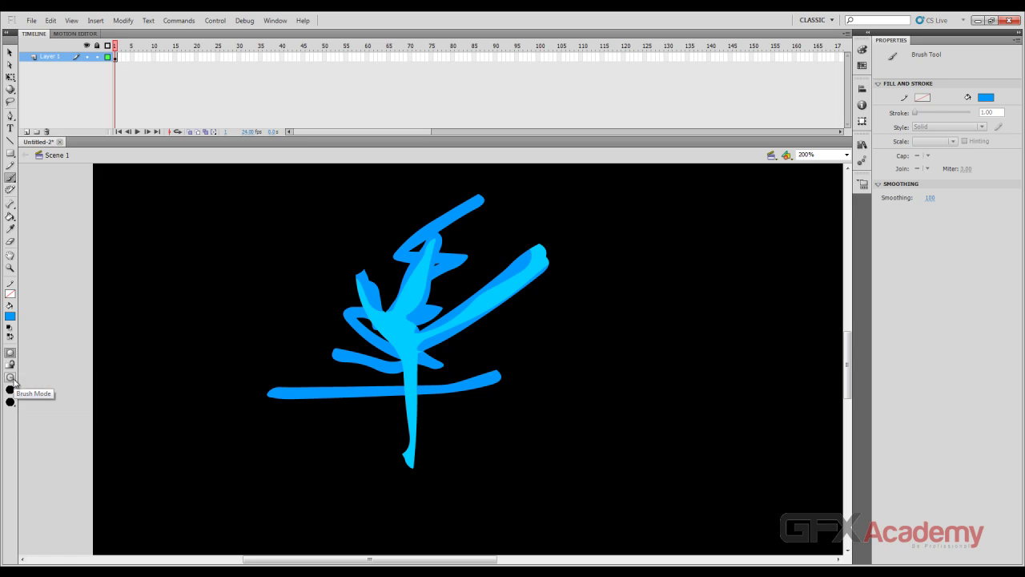
- Delete the darker blue strokes beside the trunk's upper left side and around the middle branch
key("v")
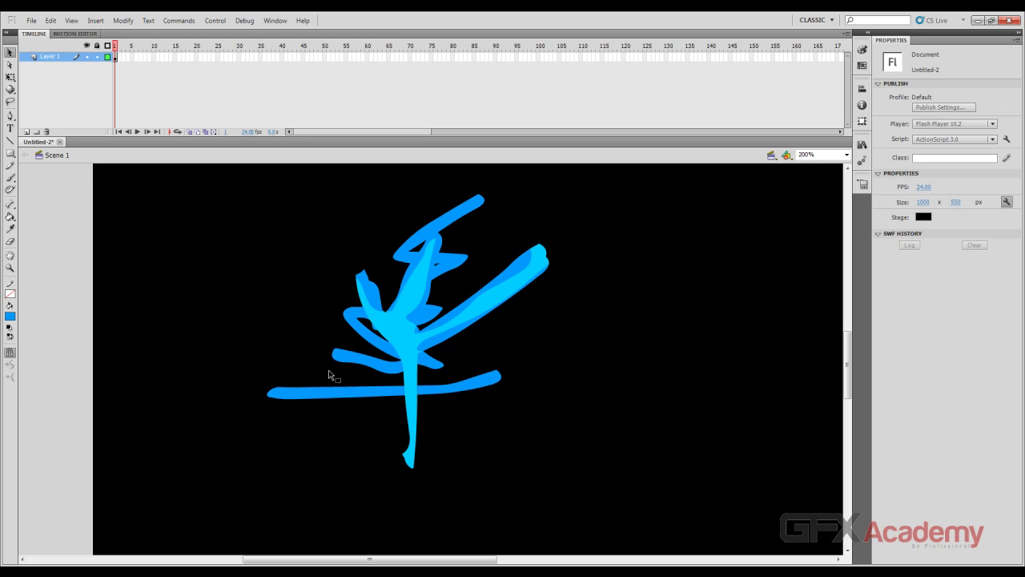
left_click(423, 319)
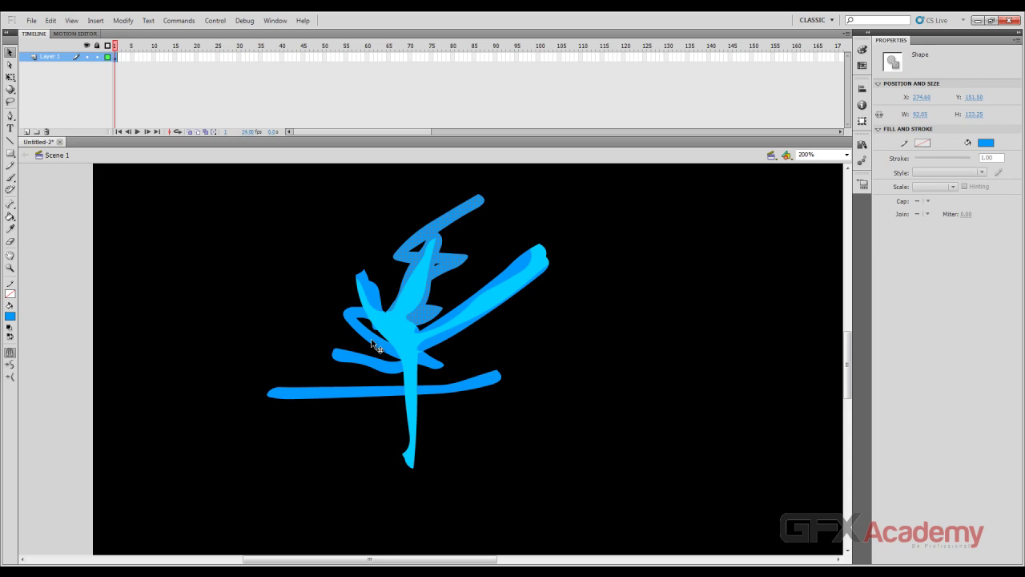
left_click(373, 367)
left_click(368, 323)
left_click_drag(374, 358, 378, 347)
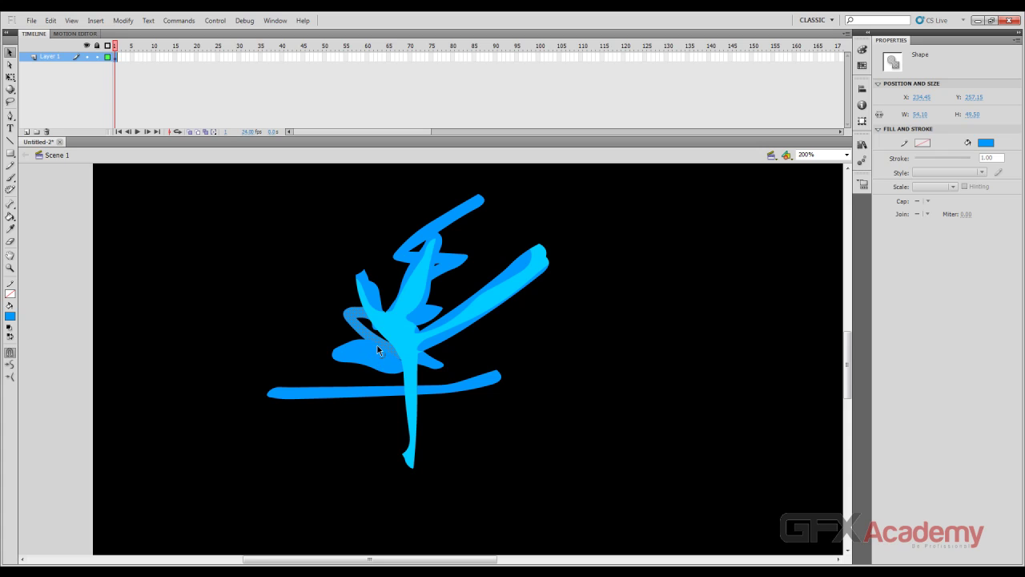
left_click(318, 335)
left_click(365, 343)
key("Delete")
left_click(459, 264)
key("Delete")
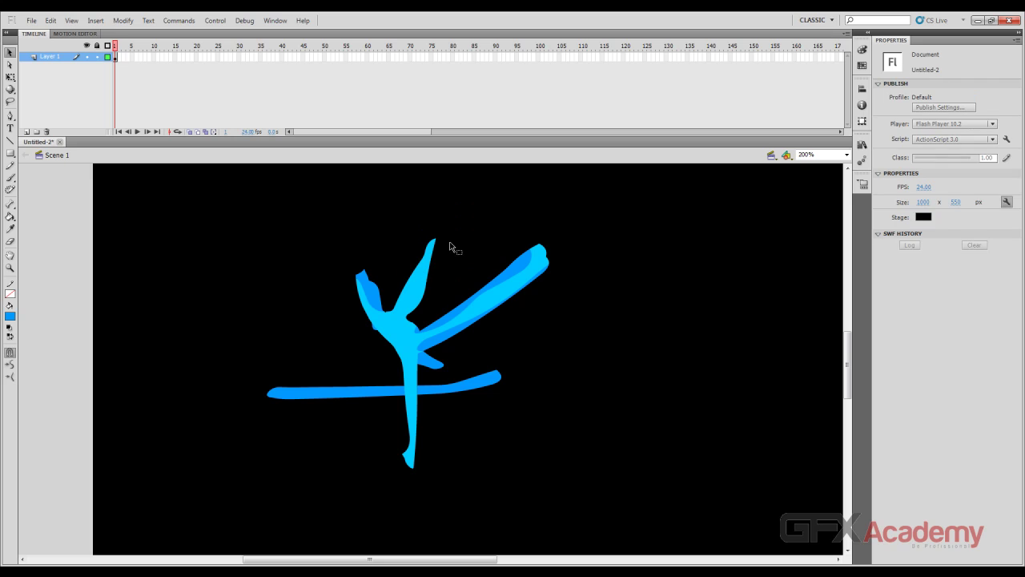
- Delete the short darker blue stroke right of the trunk and the long horizontal stroke crossing it
left_click(509, 278)
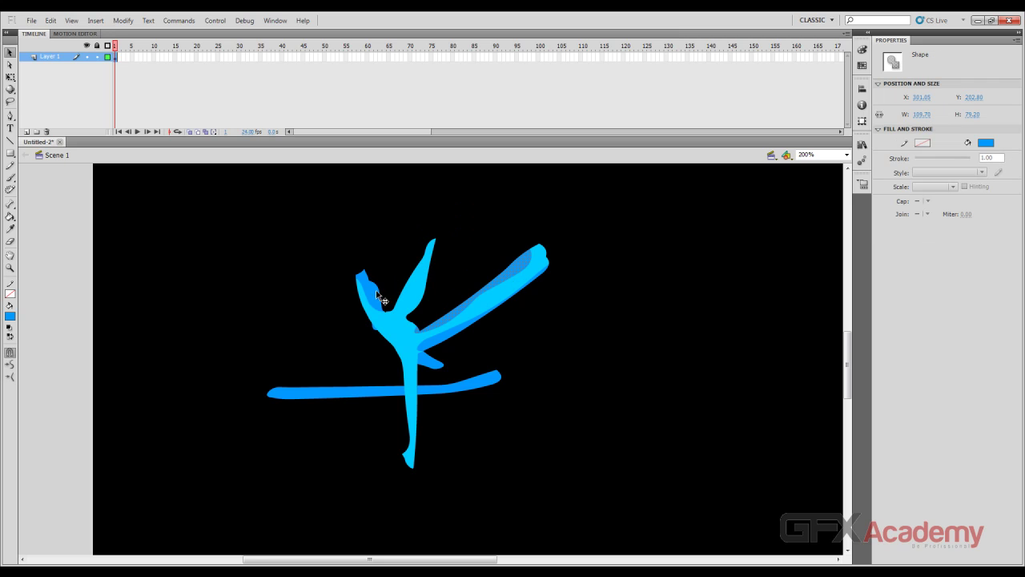
left_click(433, 367)
key("Delete")
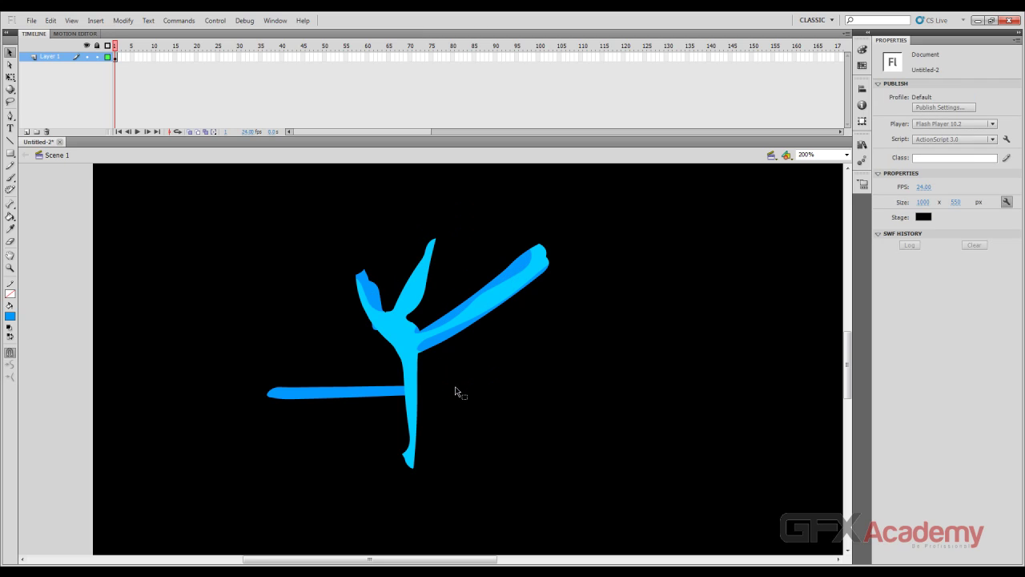
left_click(371, 391)
key("Delete")
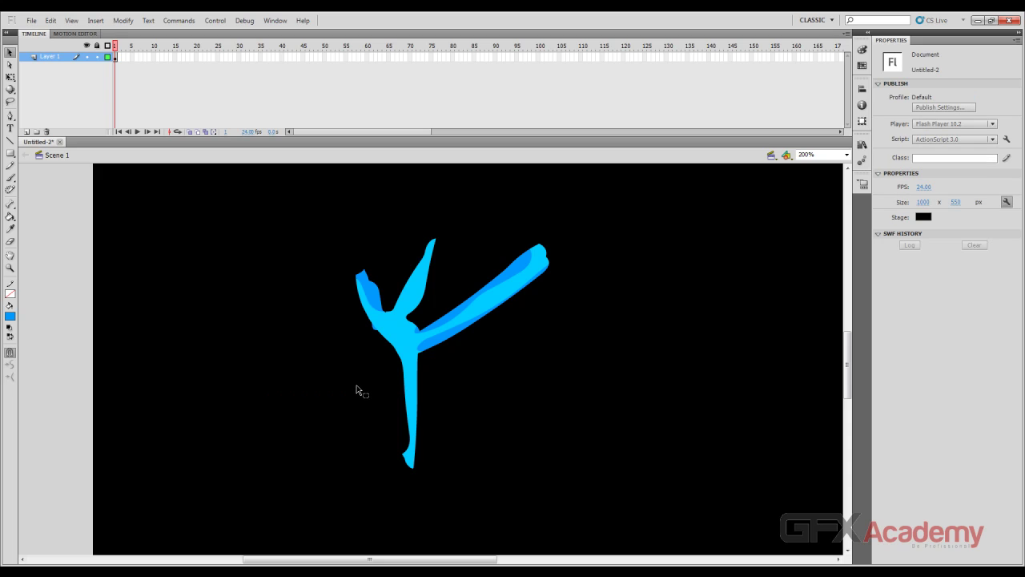